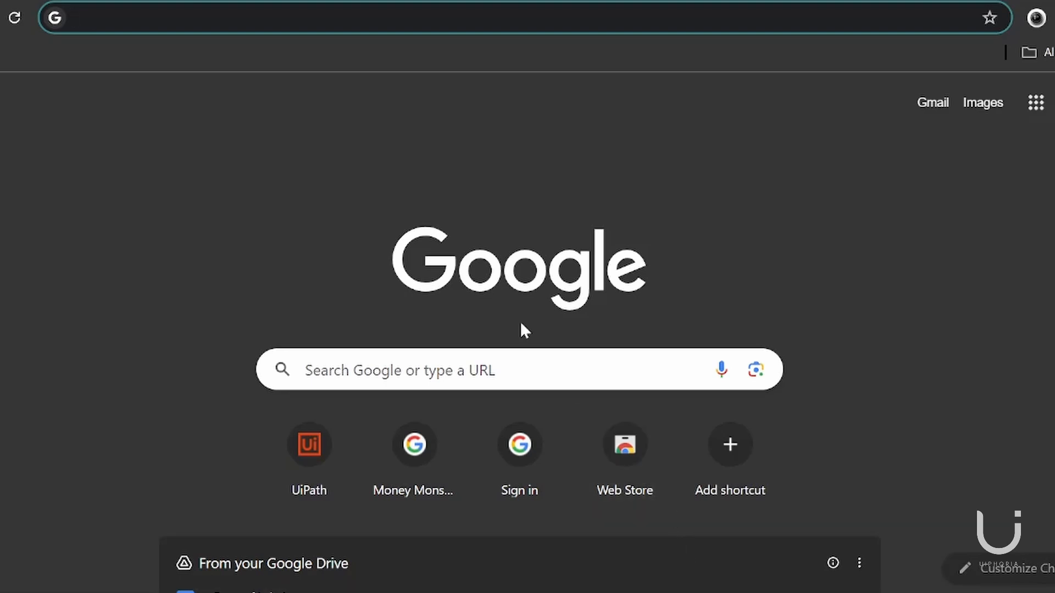
# Search the web for UiPath and open the official UiPath website from the results.
pyautogui.click(352, 17)
pyautogui.write('U')
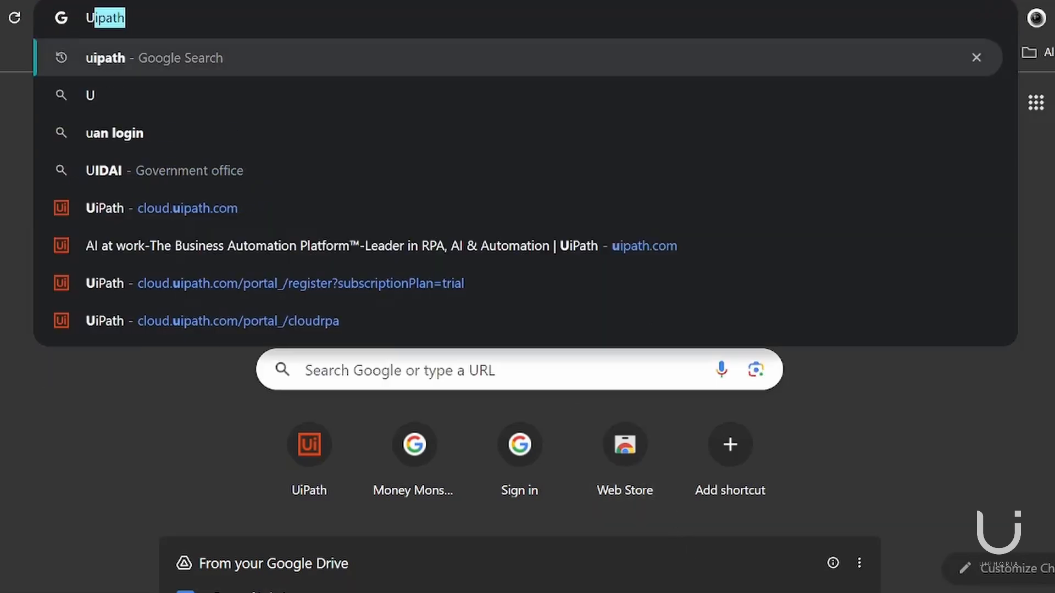
pyautogui.write('iPath')
pyautogui.press('Return')
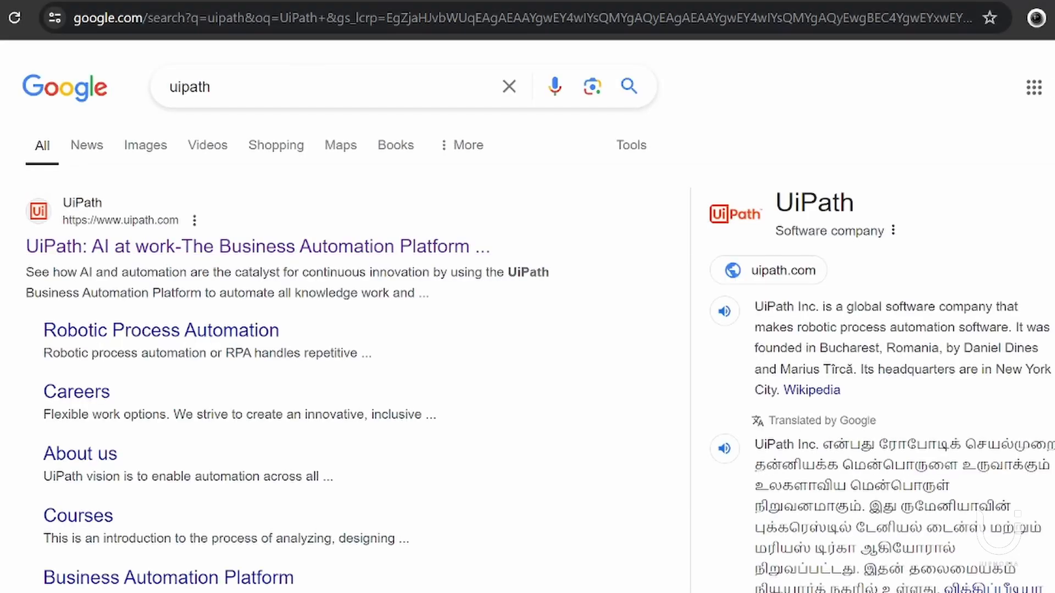
pyautogui.click(163, 256)
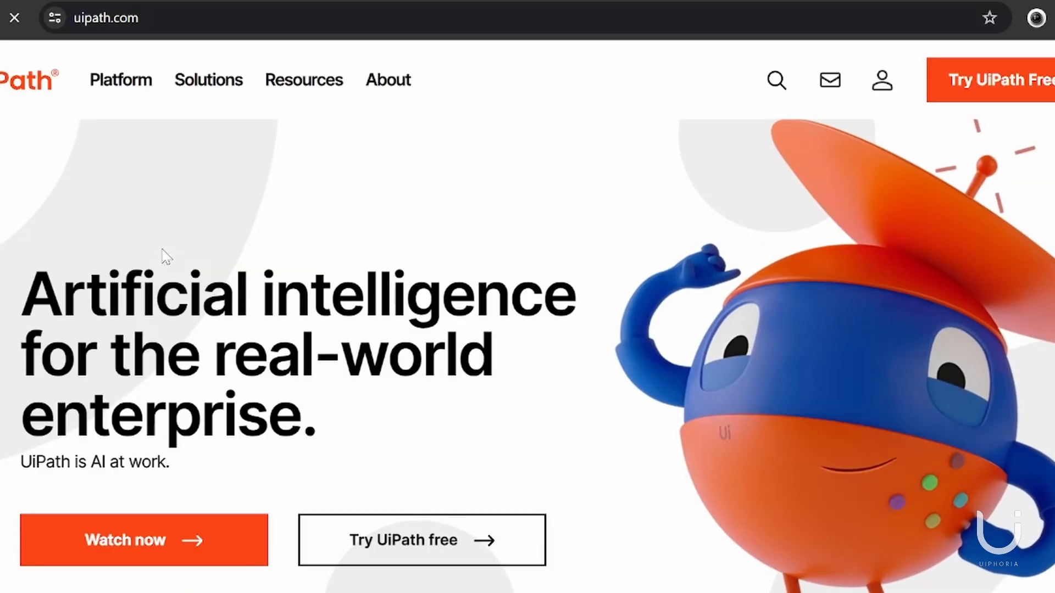
# Start a free UiPath trial with a new organization and remove the ID number from the display name.
pyautogui.click(978, 97)
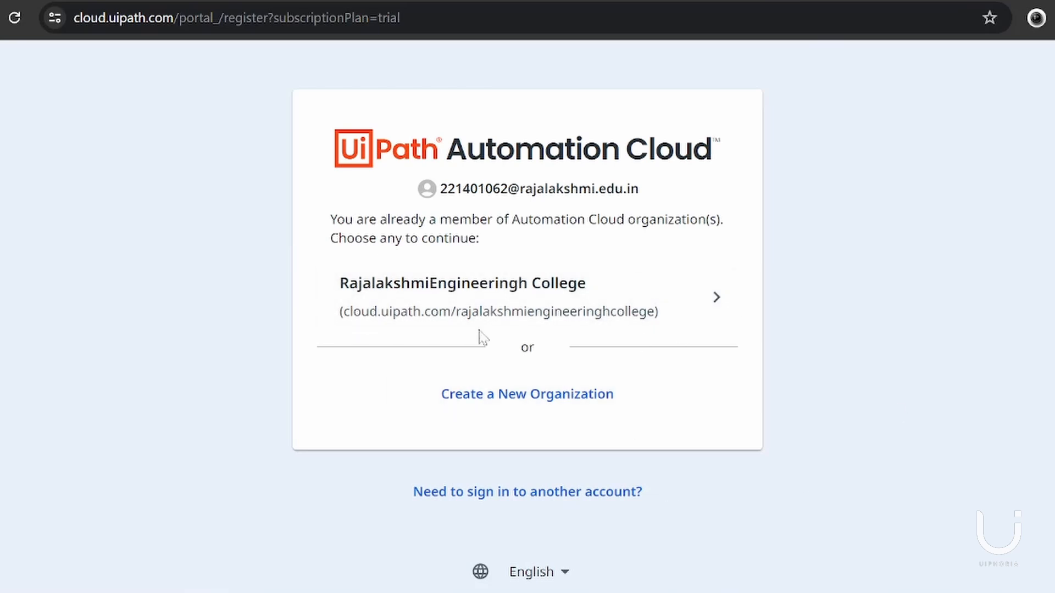
pyautogui.click(535, 401)
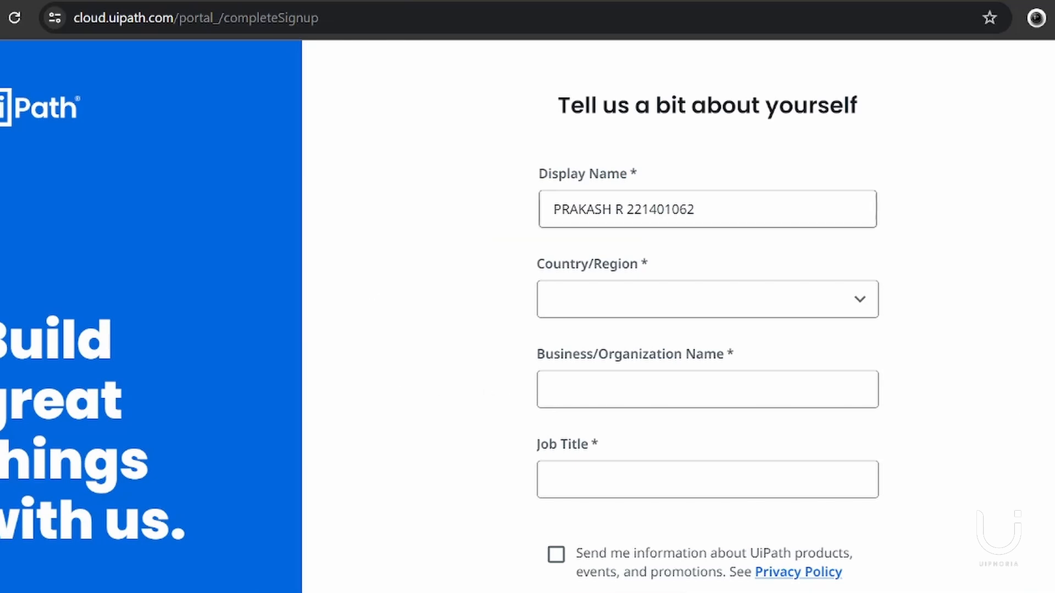
pyautogui.click(656, 210)
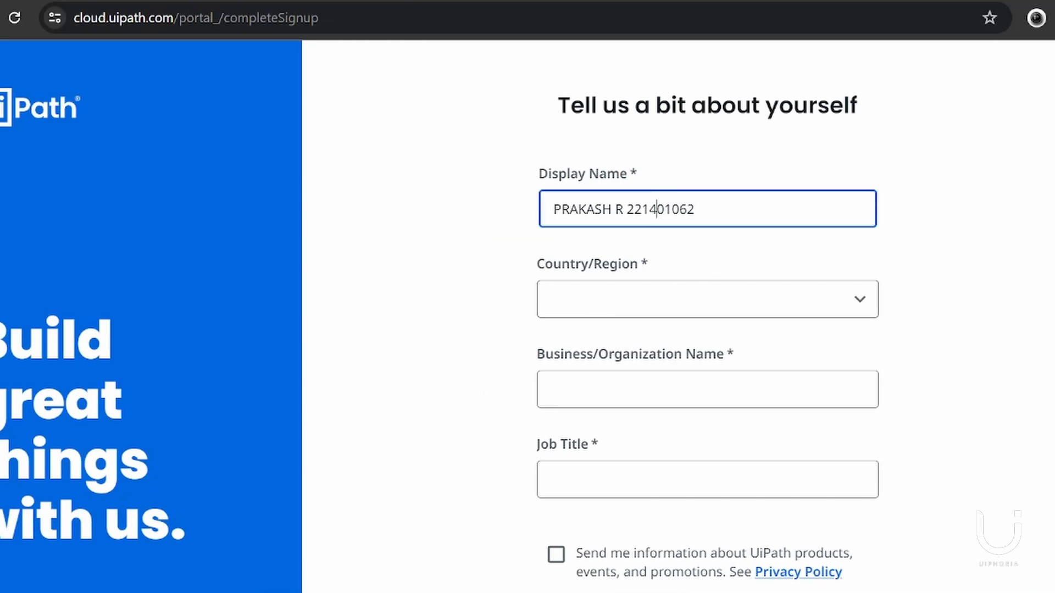
pyautogui.press('BackSpace')
pyautogui.press('BackSpace')
pyautogui.press('BackSpace')
pyautogui.press('Delete')
pyautogui.press('Delete')
pyautogui.press('Delete')
pyautogui.press('Delete')
pyautogui.press('Delete')
pyautogui.write('2')
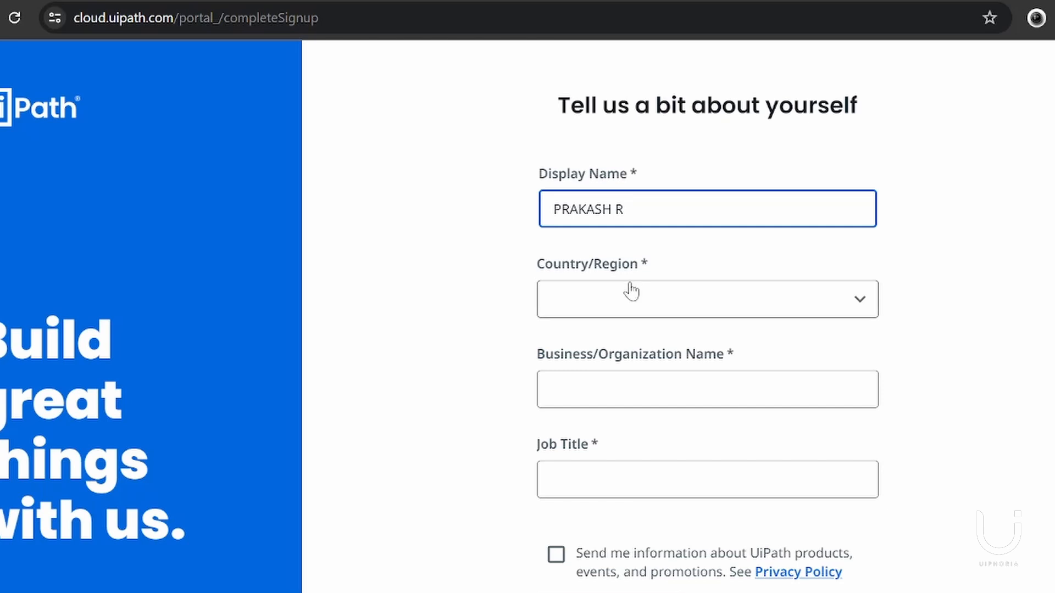
# Set the country in the sign-up form to India and the state to Tamil Nadu.
pyautogui.click(631, 292)
pyautogui.press('i')
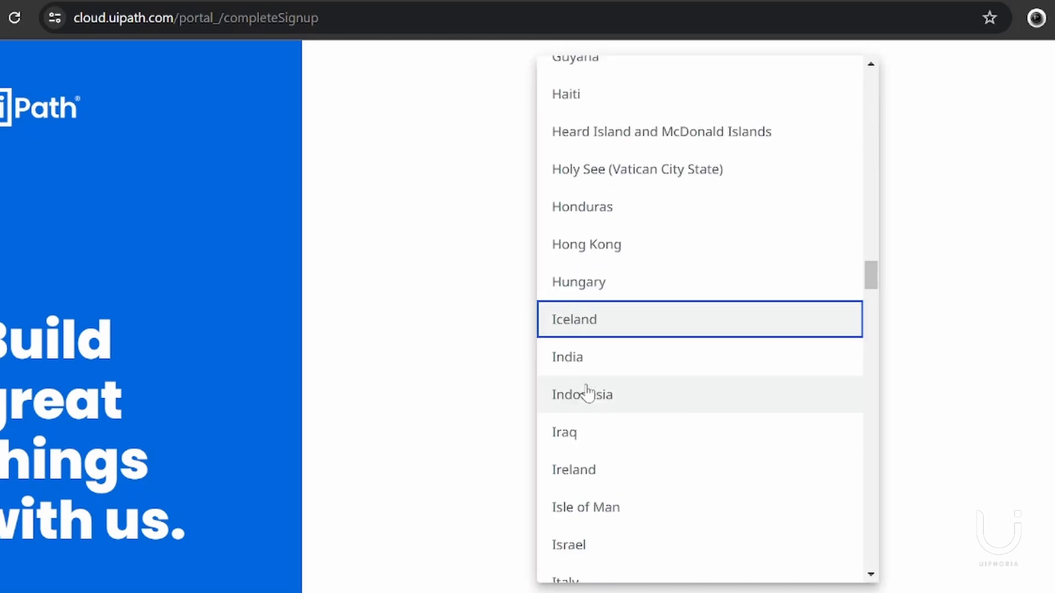
pyautogui.click(579, 375)
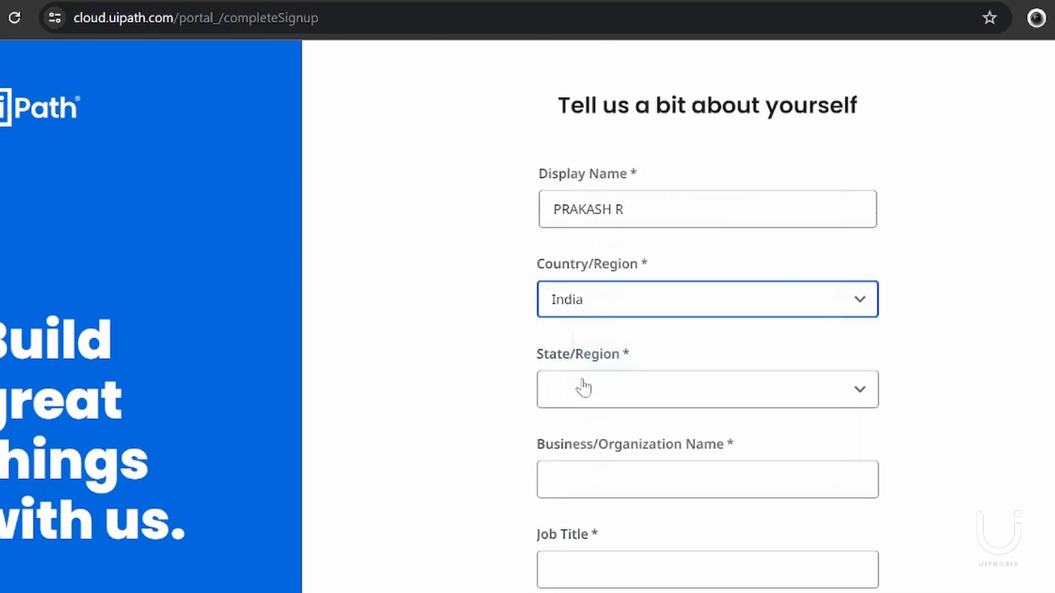
pyautogui.click(579, 386)
pyautogui.press('t')
pyautogui.press('m')
pyautogui.press('i')
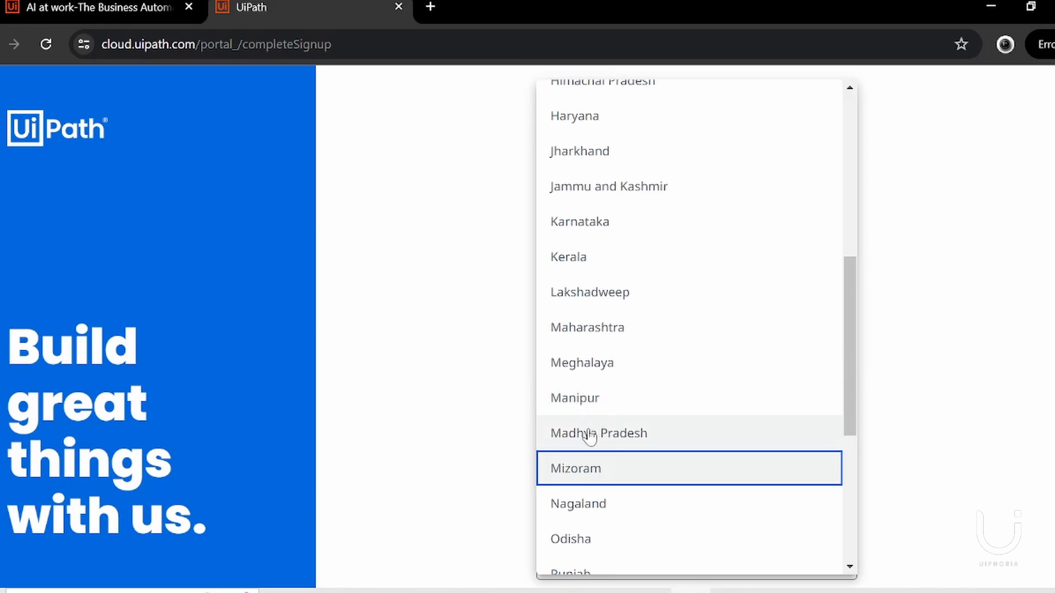
pyautogui.press('t')
pyautogui.press('Return')
# Enter UiPhoria as the organization name and Student as the job title, then submit the personal details.
pyautogui.click(696, 477)
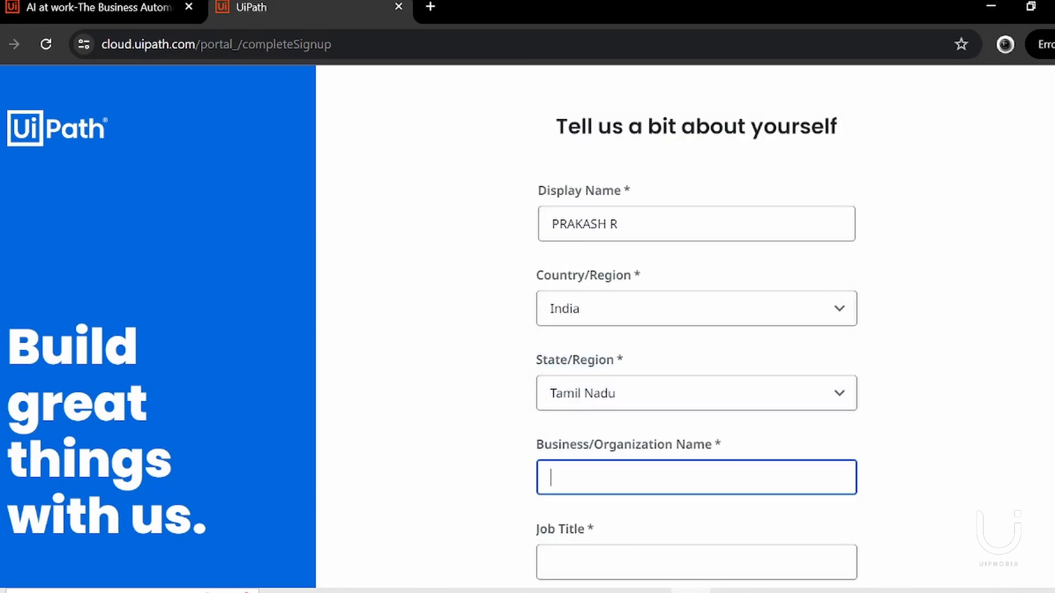
pyautogui.hotkey('shift', 'Tab')
pyautogui.hotkey('shift', 'Tab')
pyautogui.hotkey('shift', 'Tab')
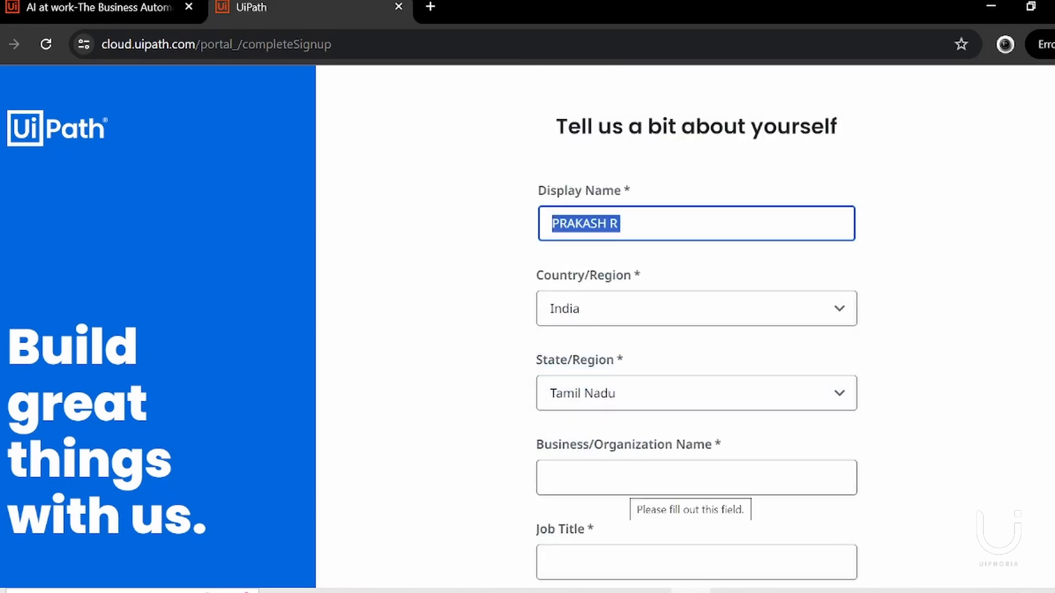
pyautogui.click(640, 481)
pyautogui.write('UiP')
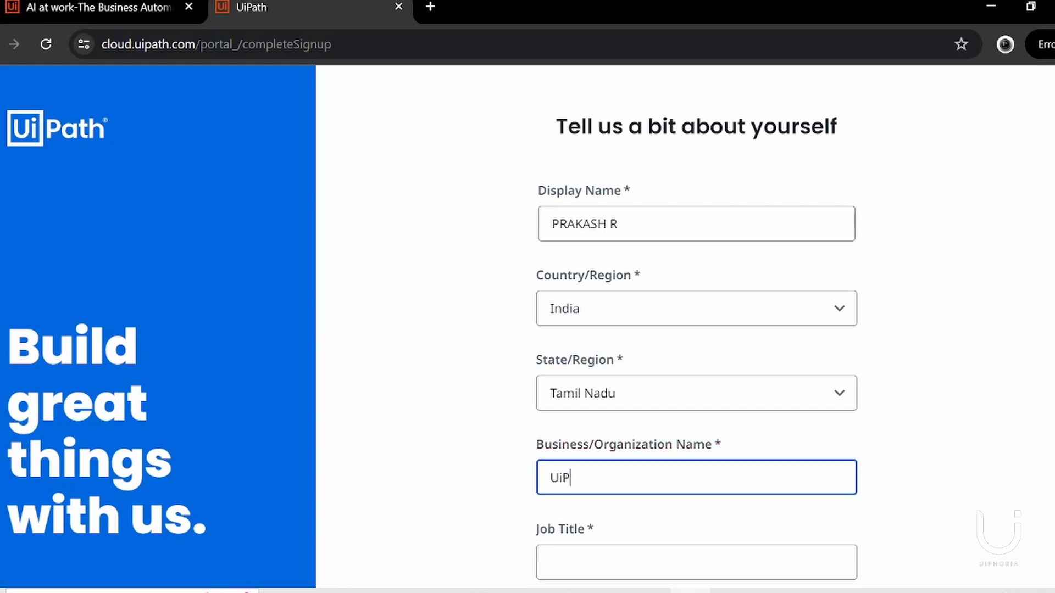
pyautogui.write('horia')
pyautogui.scroll(-3, 631, 454)
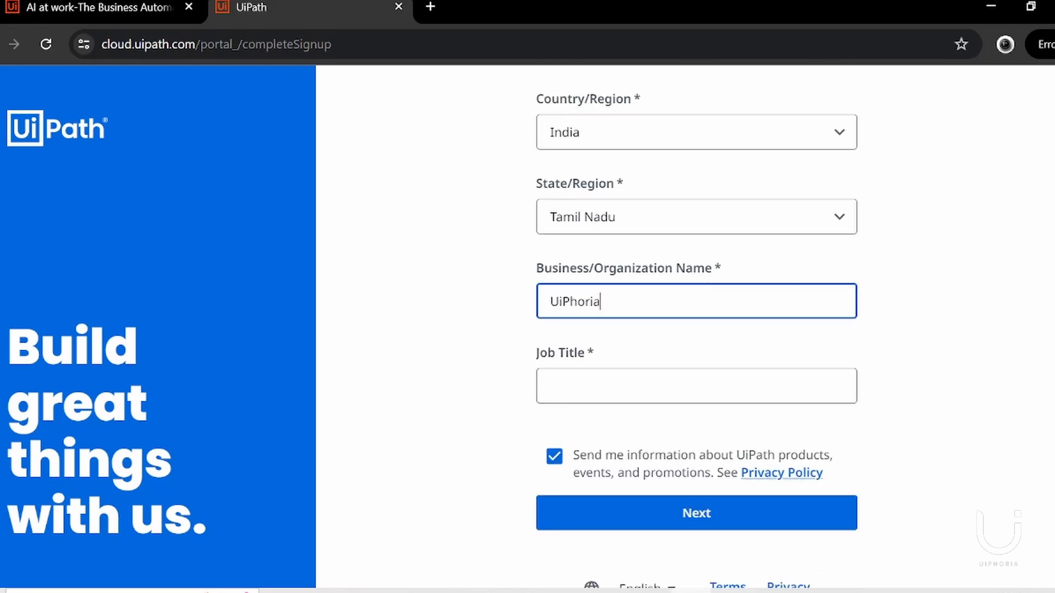
pyautogui.press('Tab')
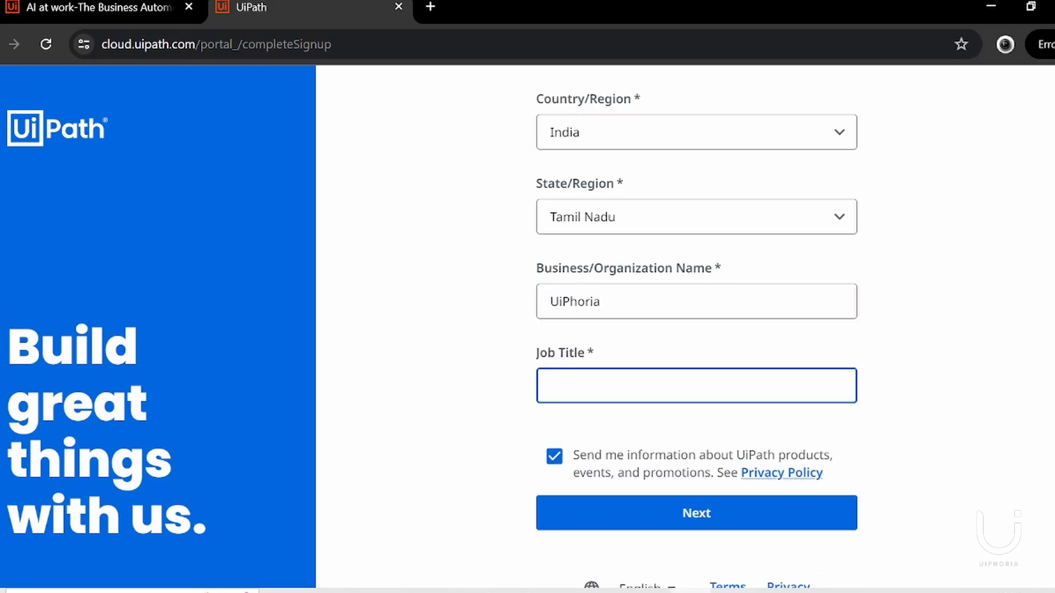
pyautogui.write('Student')
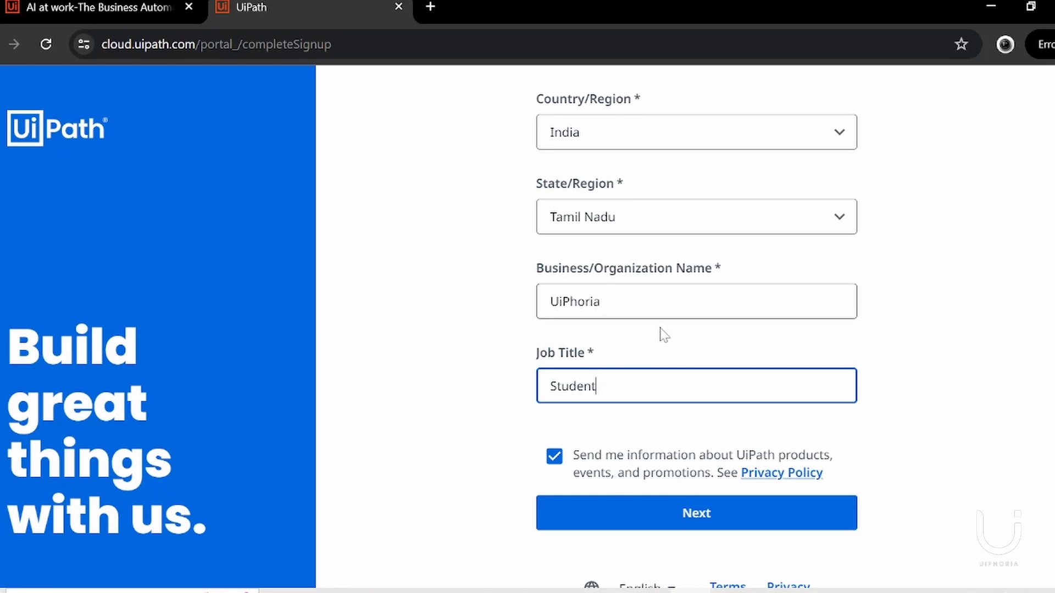
pyautogui.click(605, 517)
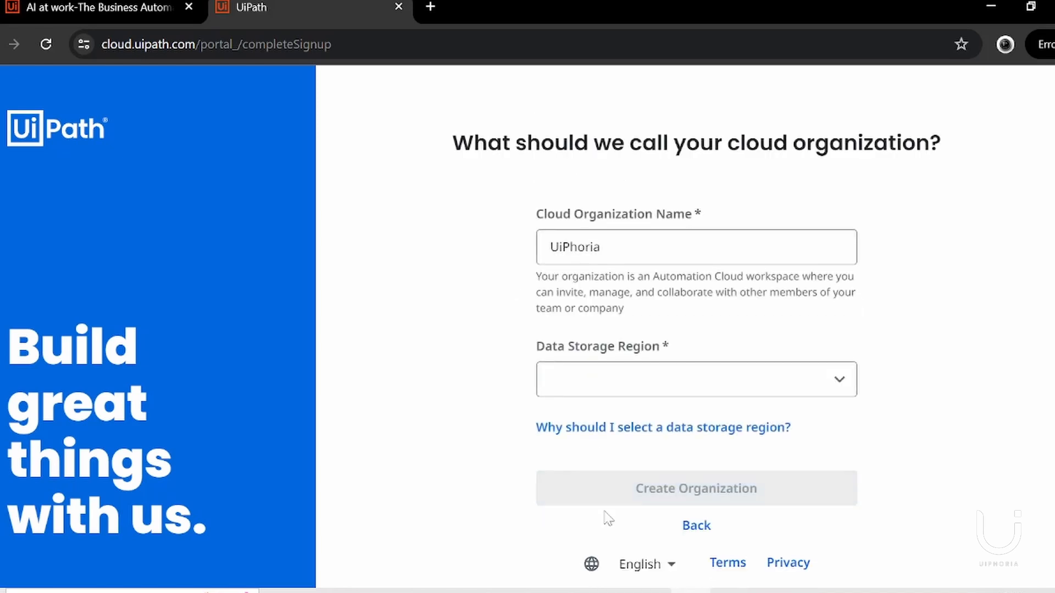
# Choose India as the data storage region and create the UiPhoria cloud organization.
pyautogui.click(657, 396)
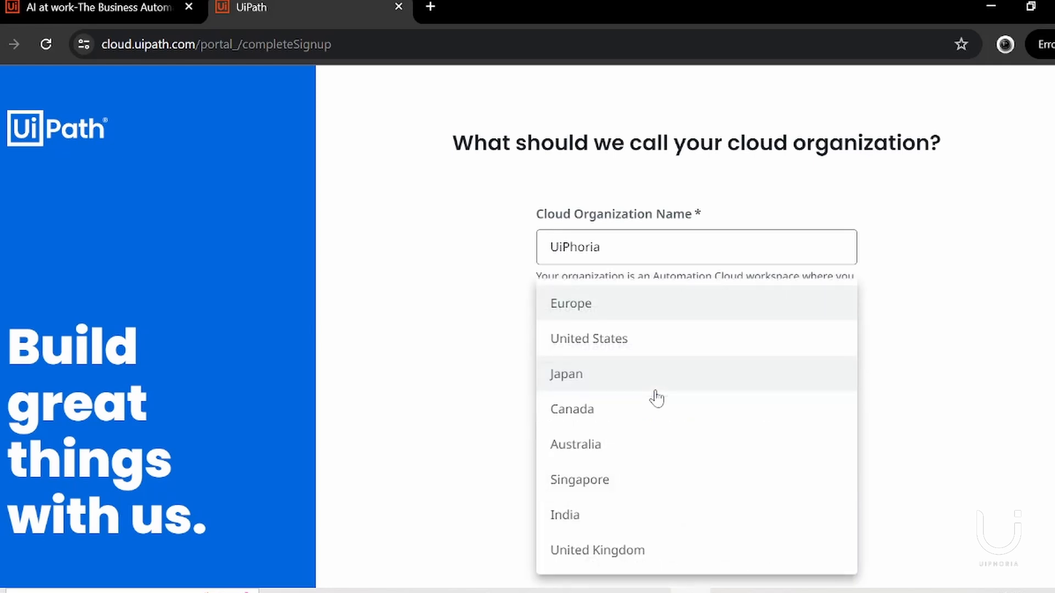
pyautogui.click(578, 517)
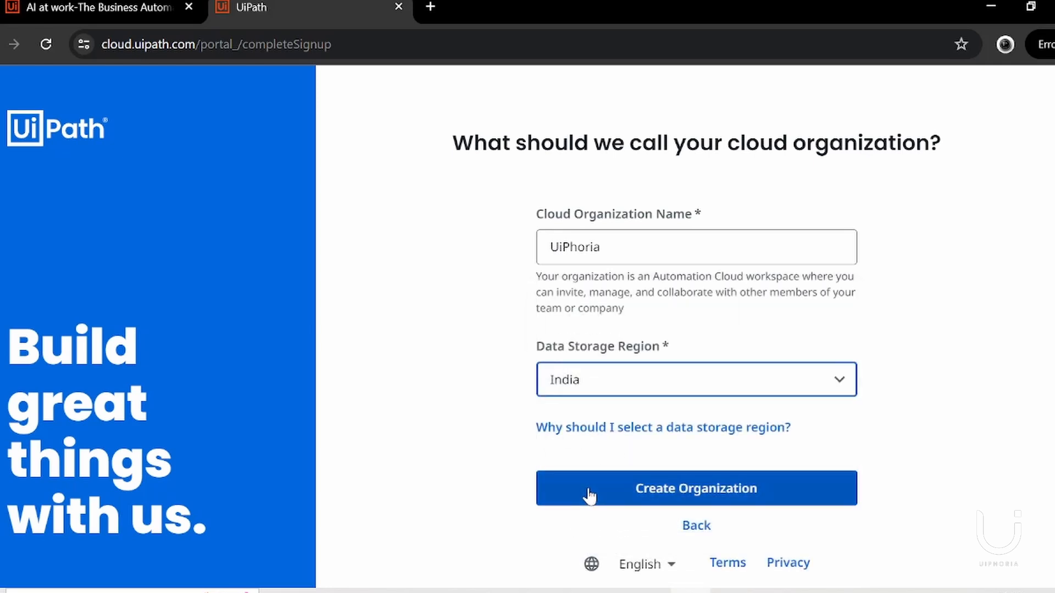
pyautogui.click(588, 494)
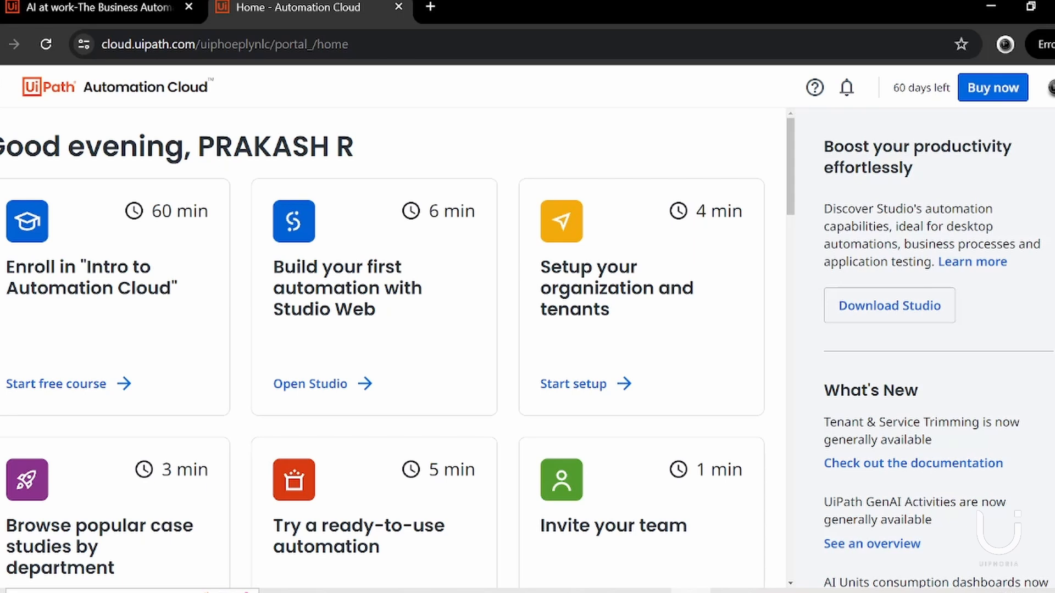
# Look over the Automation Cloud navigation options and download the UiPath Studio Community installer from the home page.
pyautogui.click(5, 92)
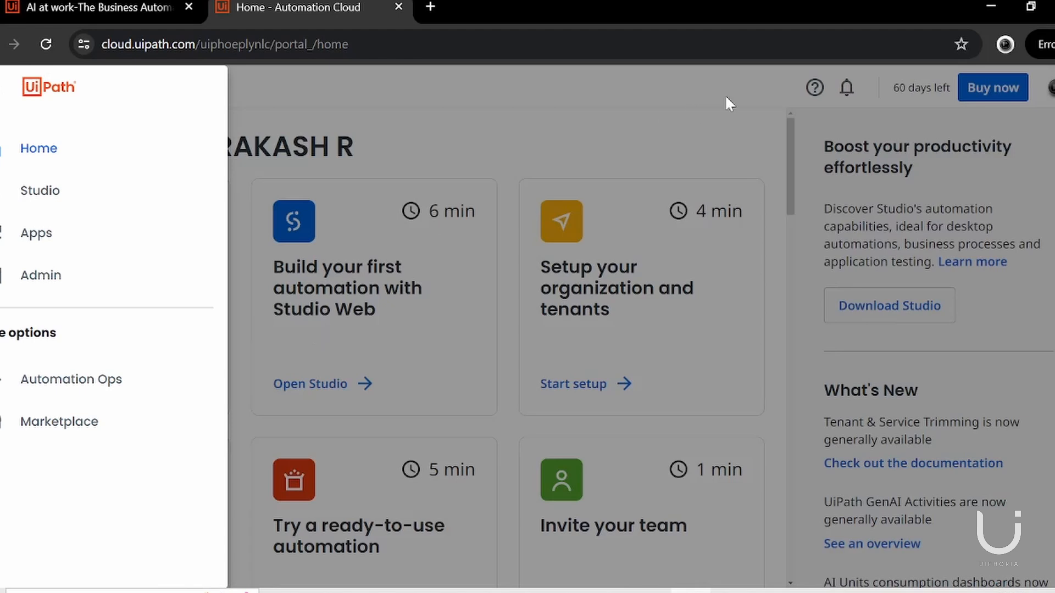
pyautogui.click(895, 151)
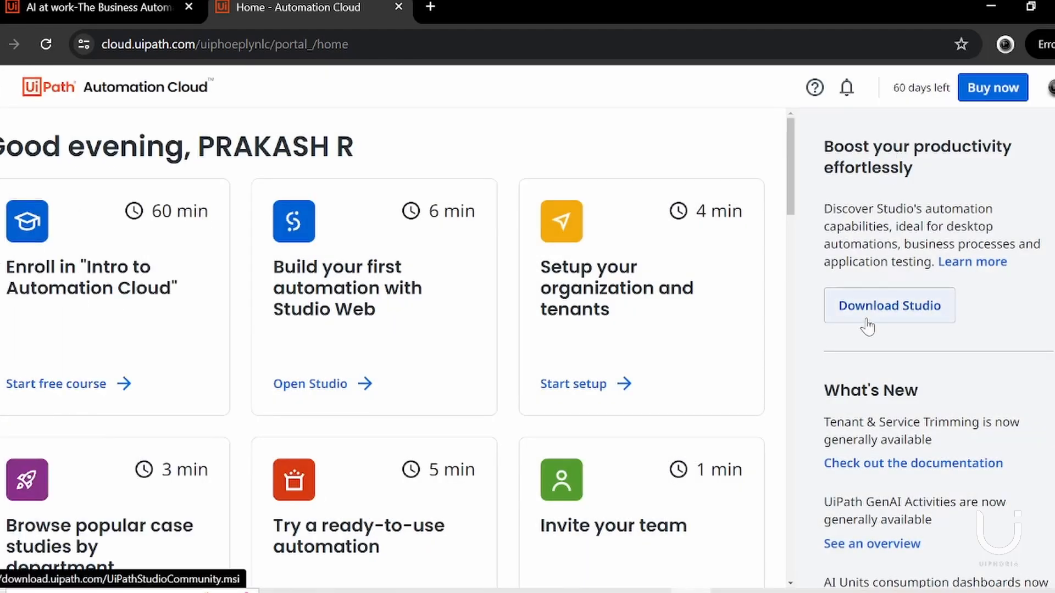
pyautogui.click(873, 315)
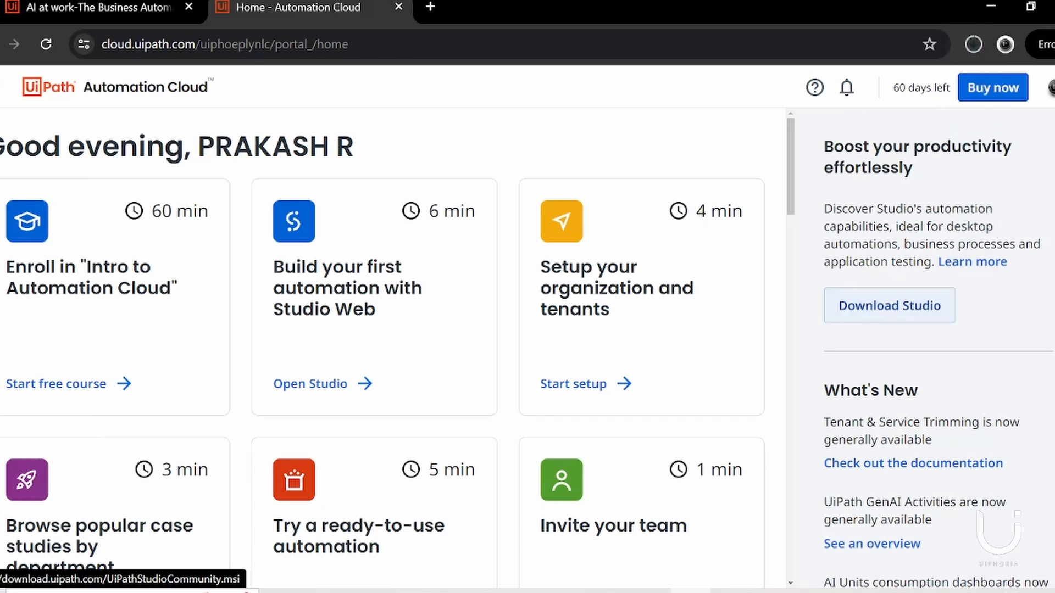
# Run the downloaded UiPathStudioCommunity installer, accept the license agreement and start the Quick installation.
pyautogui.click(975, 54)
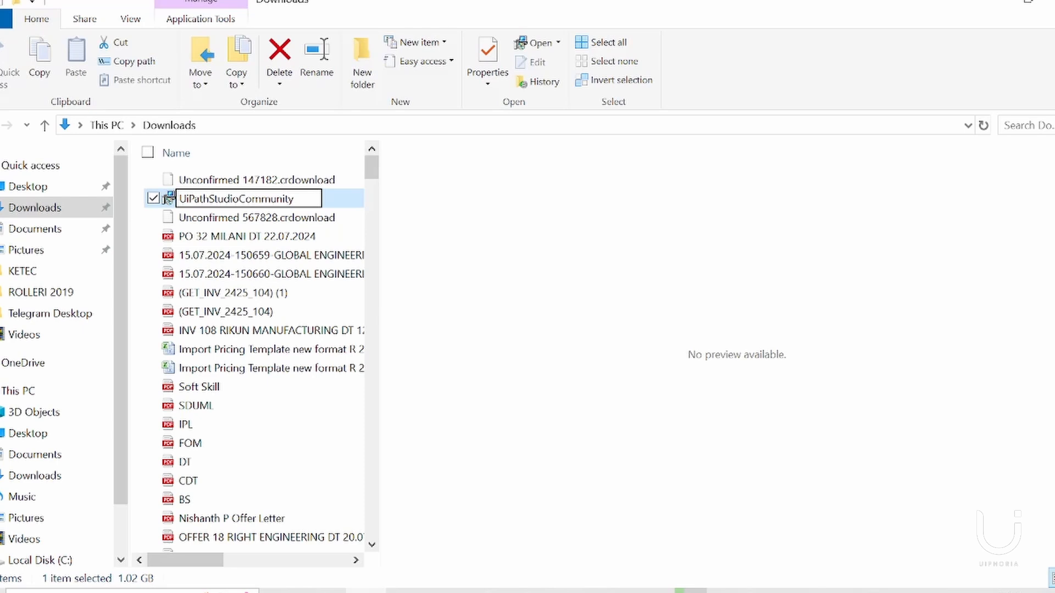
pyautogui.press('Return')
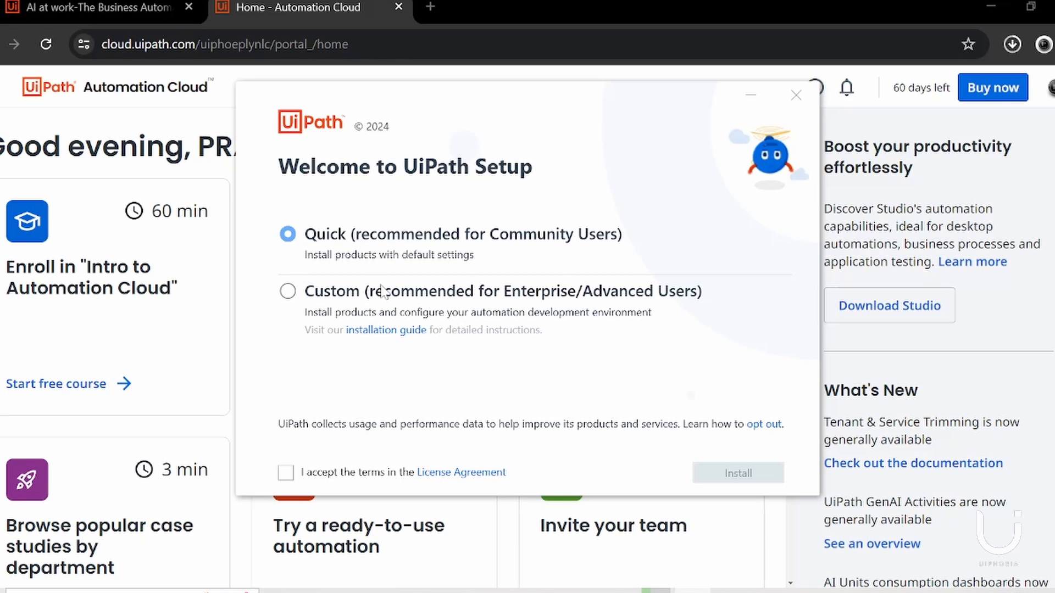
pyautogui.click(286, 473)
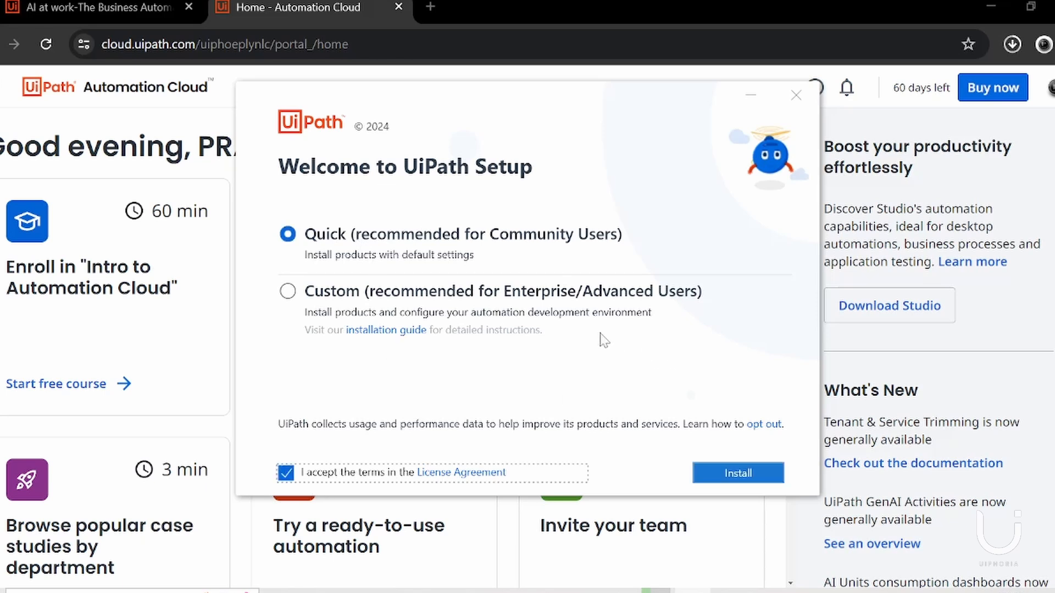
pyautogui.click(728, 474)
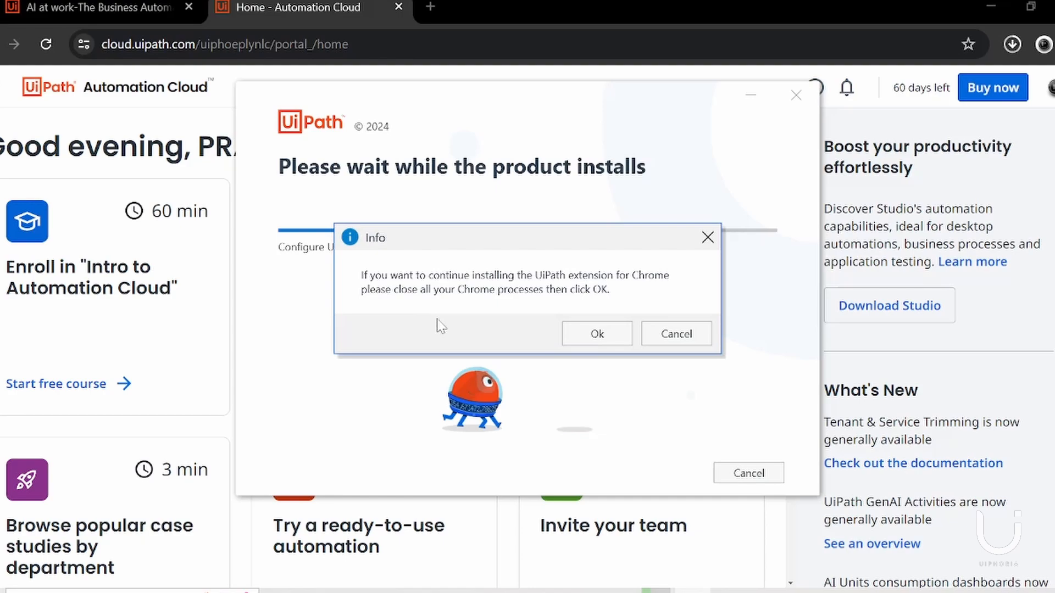
# Exit Chrome despite the running download and force-close Edge so that setup installs the UiPath extensions for both browsers.
pyautogui.click(1046, 6)
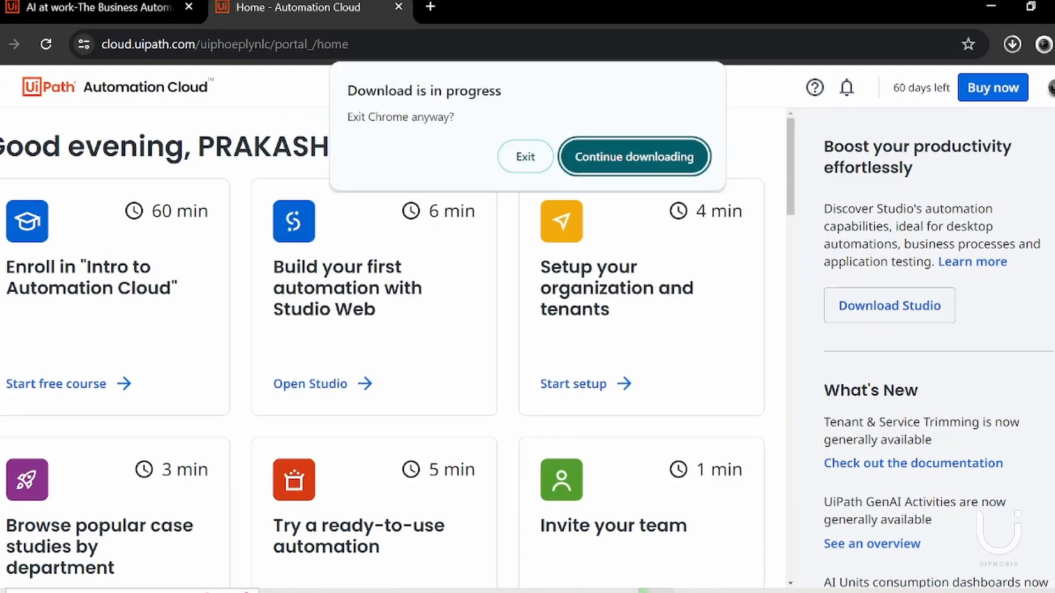
pyautogui.click(525, 155)
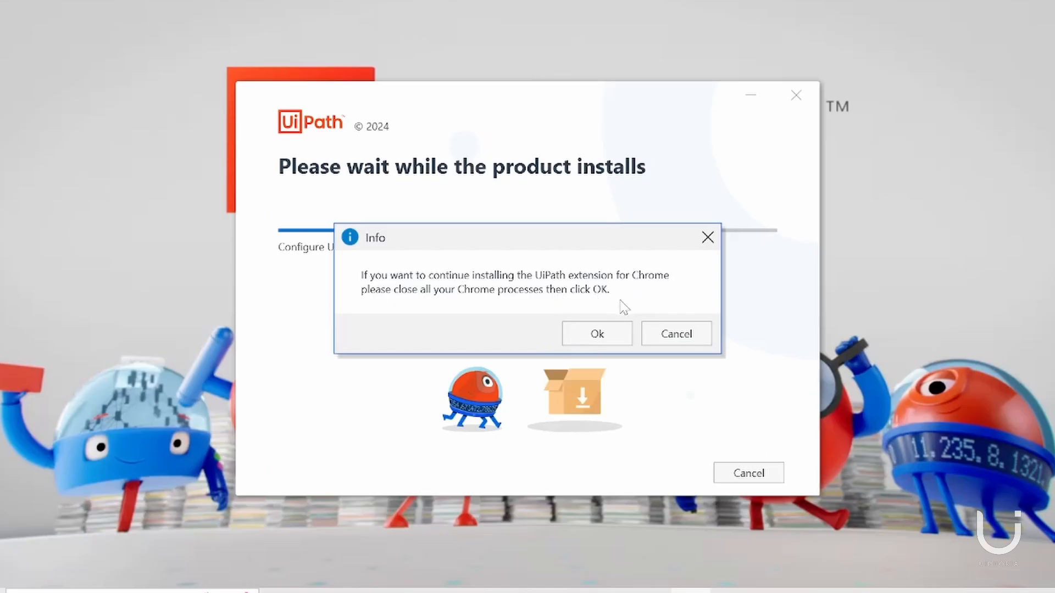
pyautogui.click(593, 336)
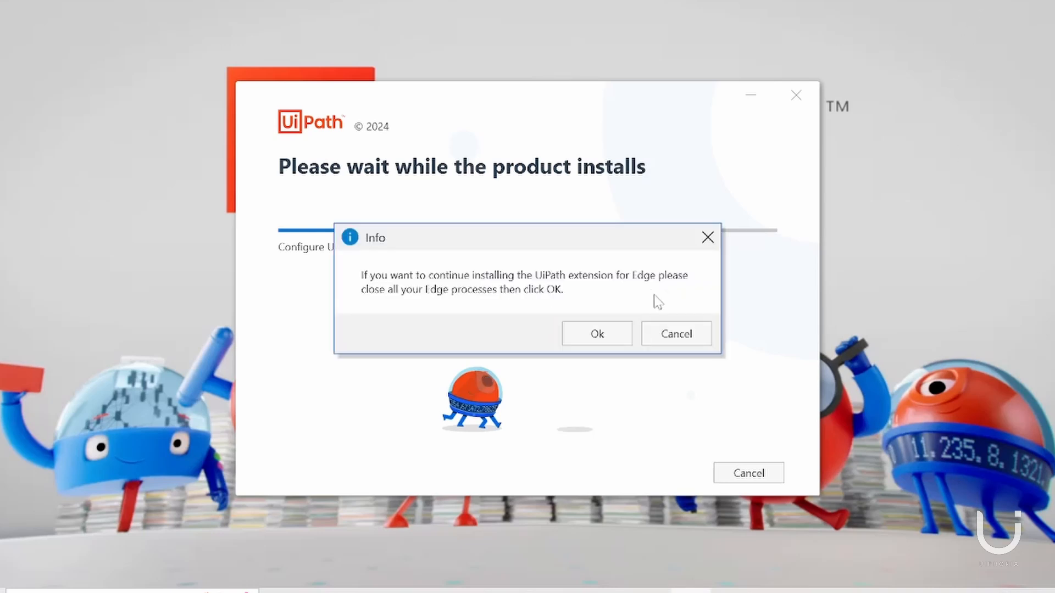
pyautogui.click(615, 334)
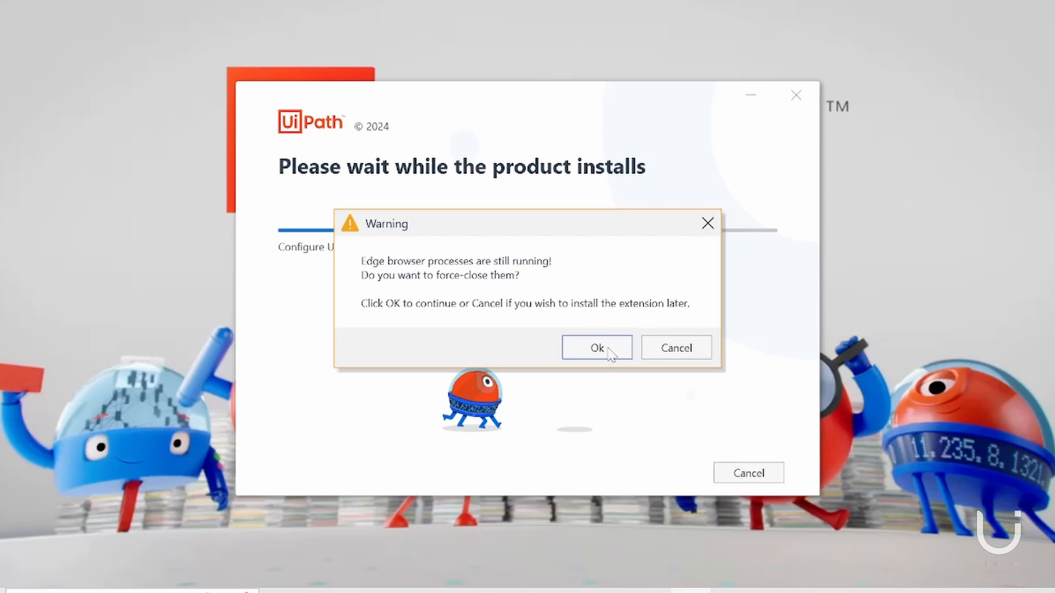
pyautogui.click(611, 350)
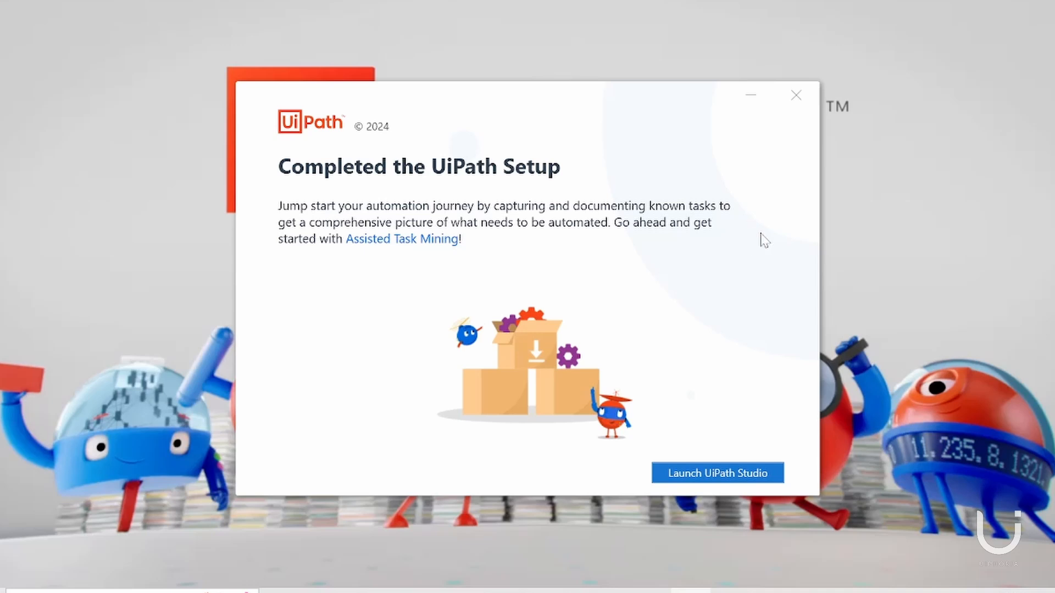
# Launch UiPath Studio to sign in through the browser and enable the UiPath Browser Automation extension in Chrome.
pyautogui.click(699, 477)
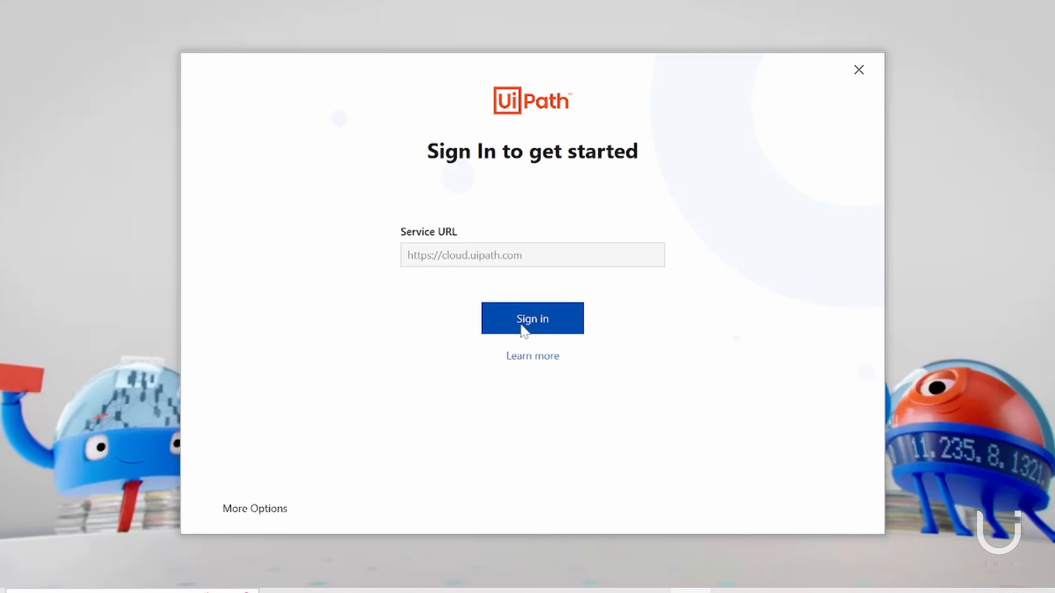
pyautogui.click(521, 326)
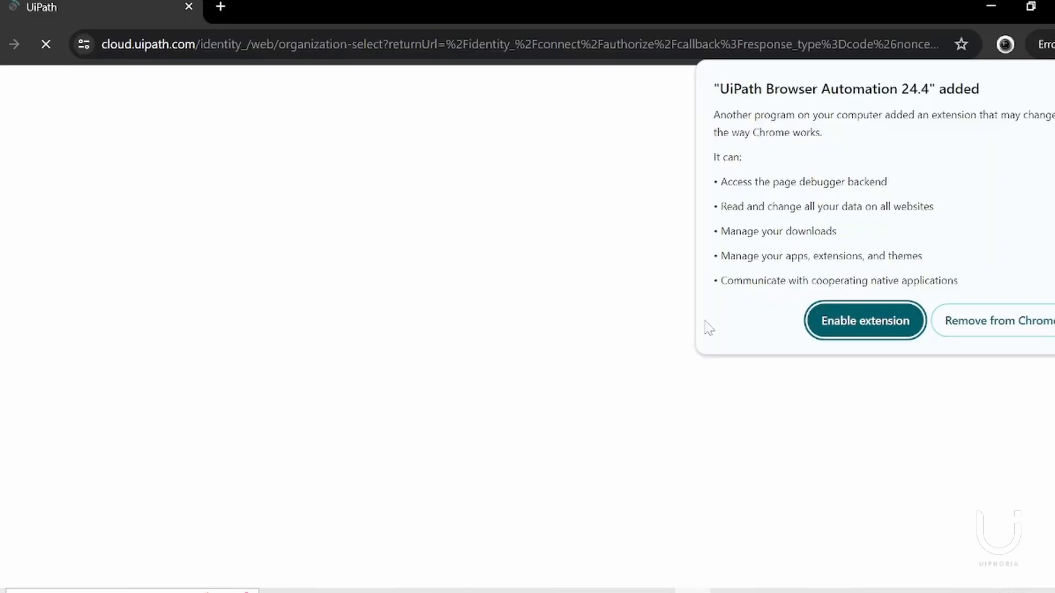
pyautogui.click(835, 332)
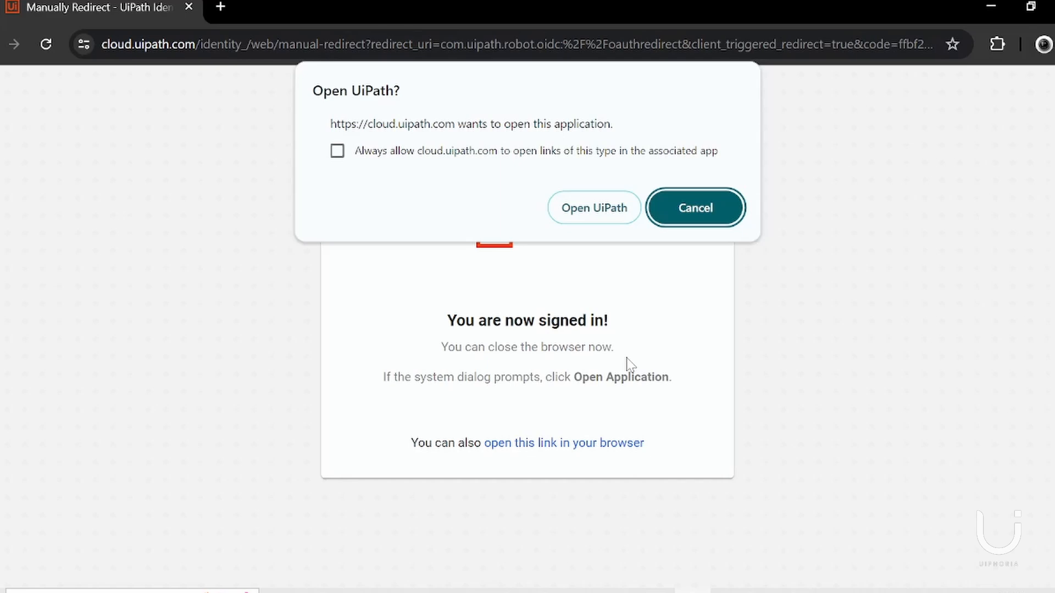
# Allow the sign-in page to open UiPath and choose the UiPath Studio profile.
pyautogui.click(574, 217)
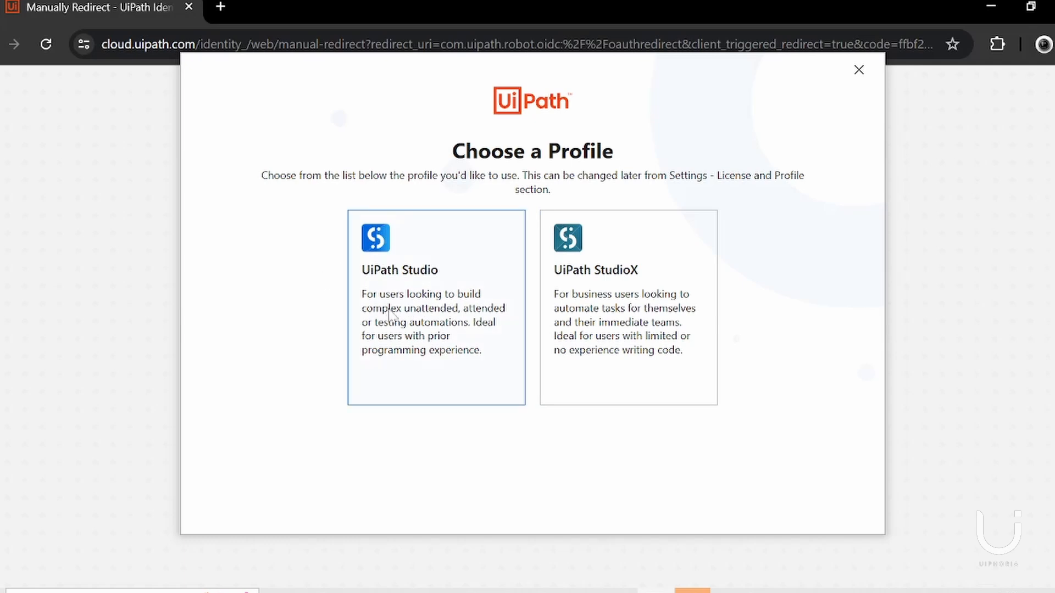
pyautogui.click(418, 332)
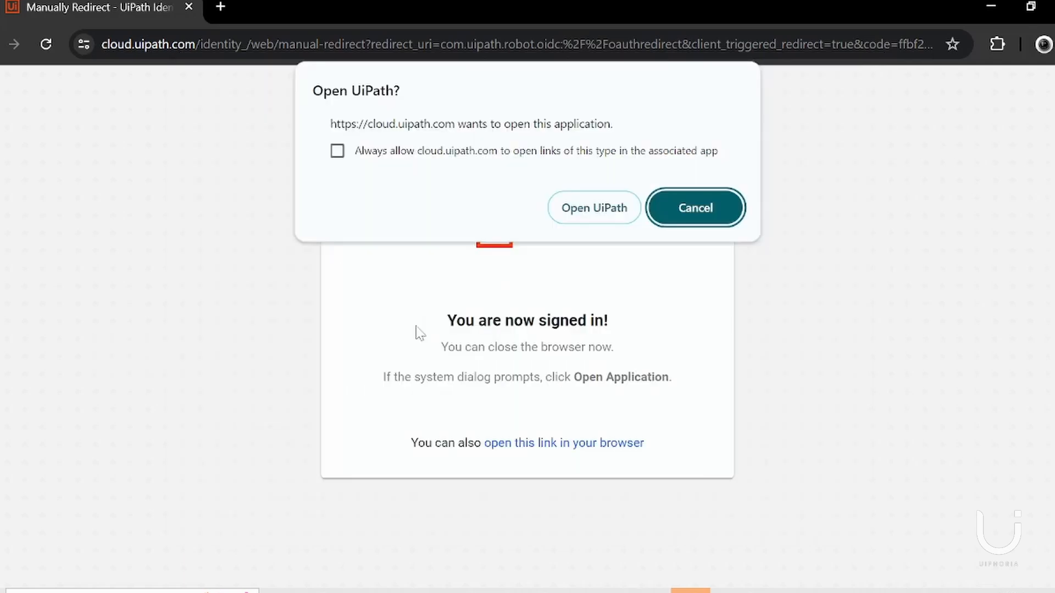